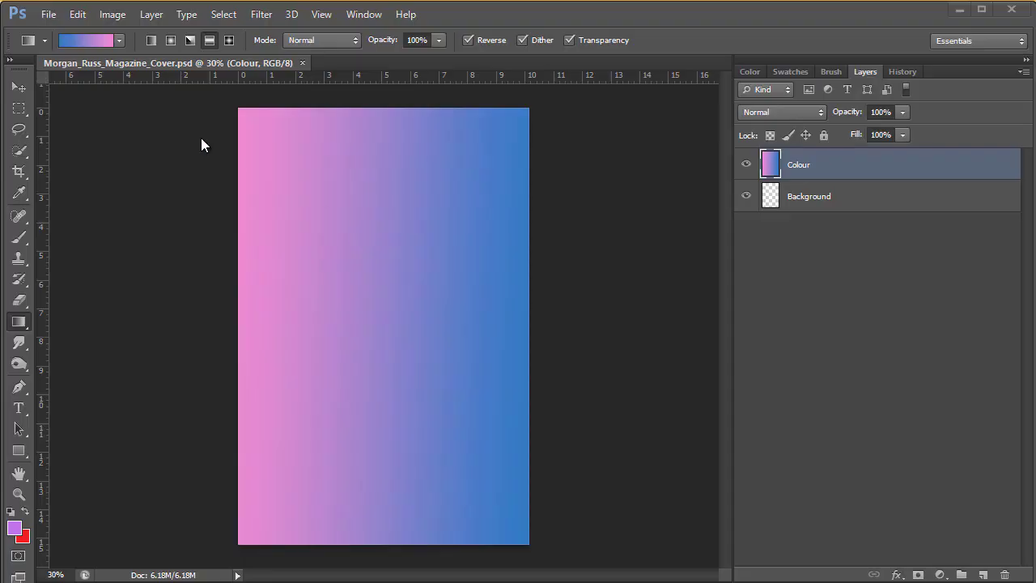
- Open Katy-Perry from the Photoshop folder and end on its Katy-Perry.jpg document tab
left_click(47, 14)
left_click(76, 45)
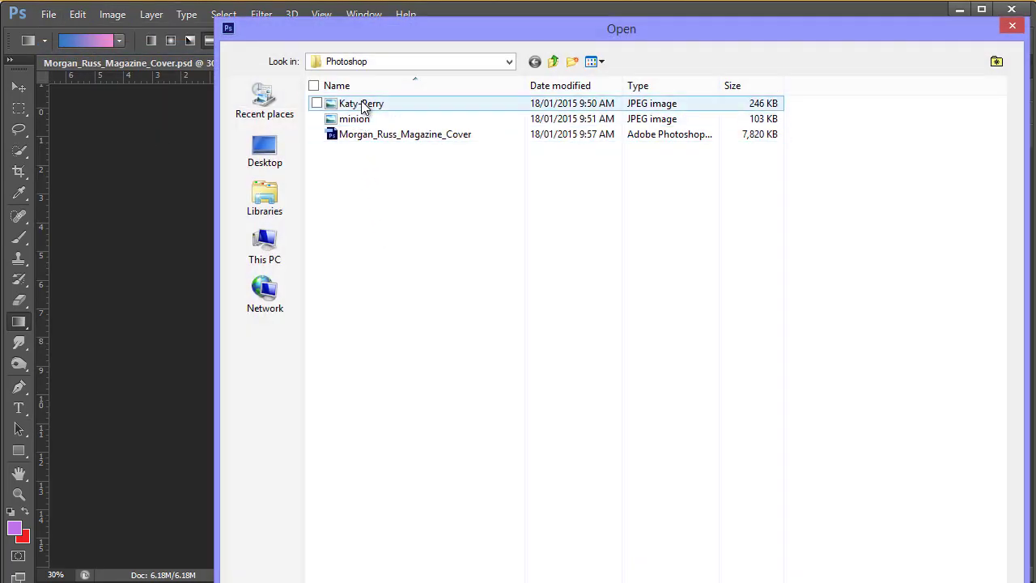
double_click(362, 105)
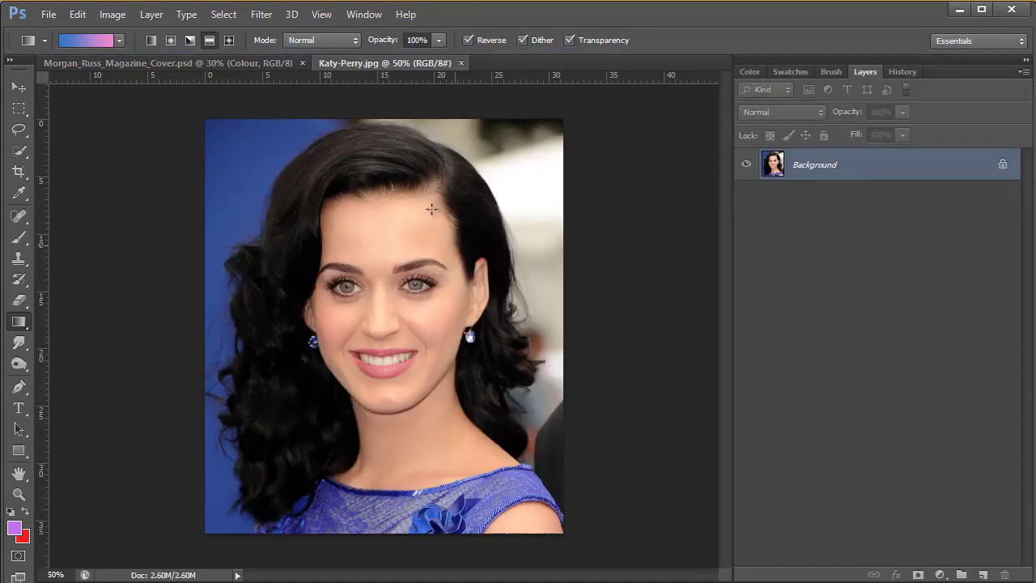
left_click(236, 62)
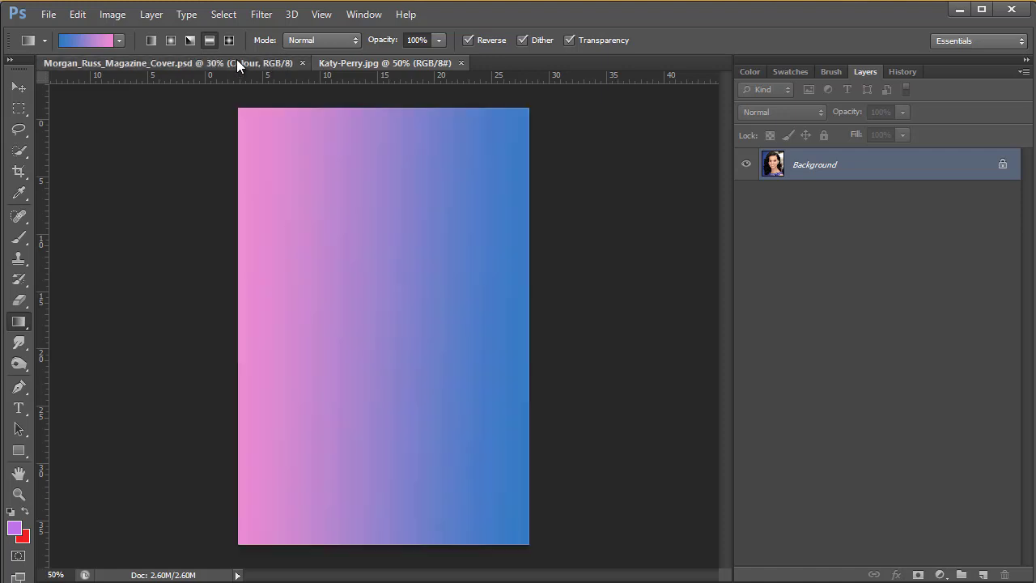
left_click(332, 62)
left_click(280, 62)
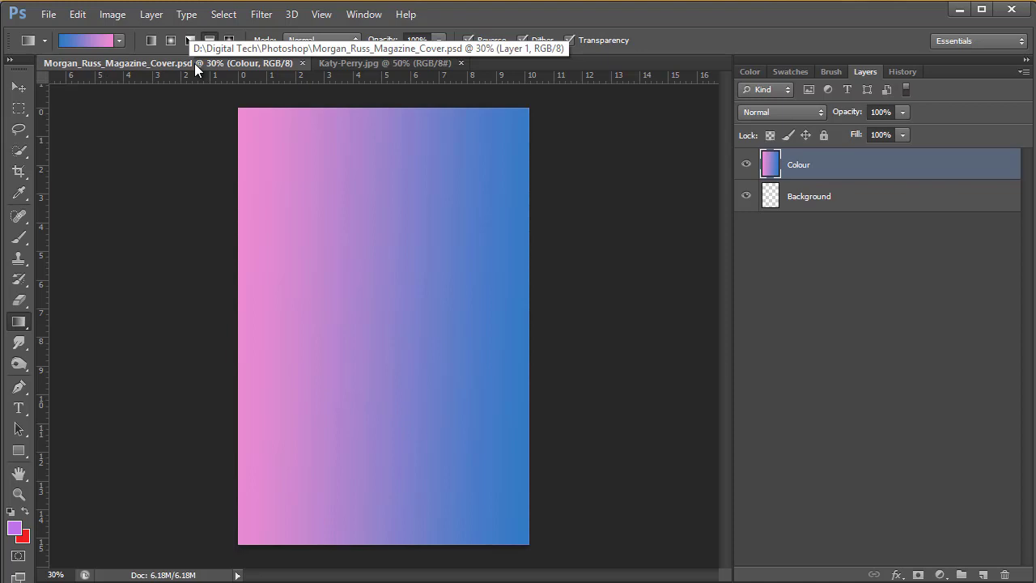
left_click(336, 62)
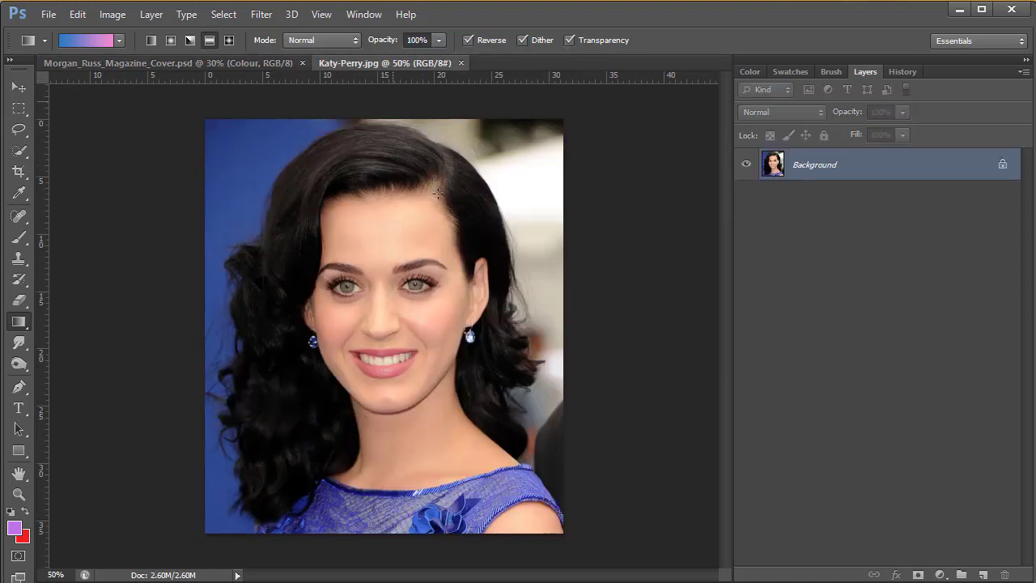
- Convert the Katy-Perry photo's locked Background into Layer 0
double_click(1003, 165)
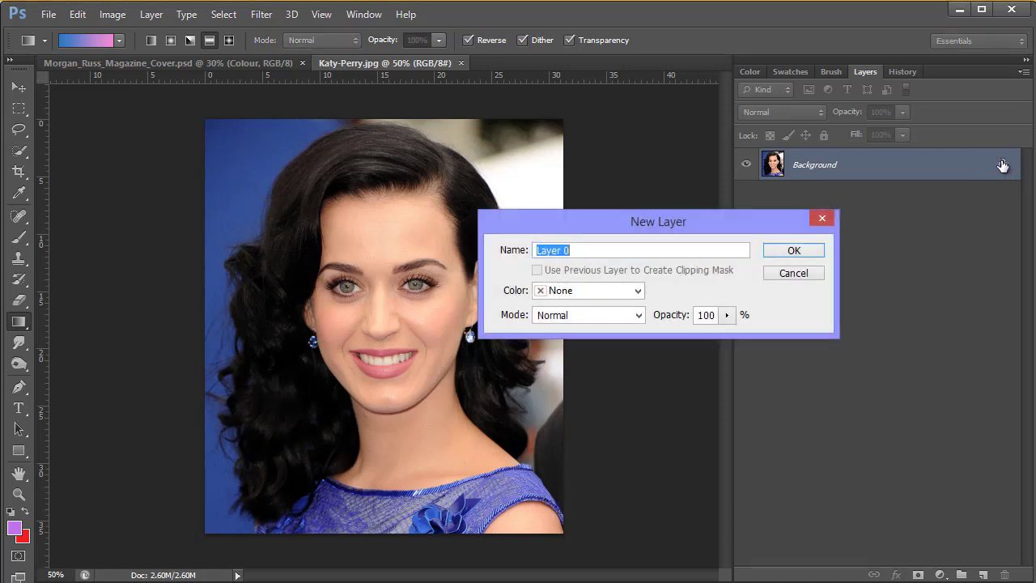
left_click(794, 252)
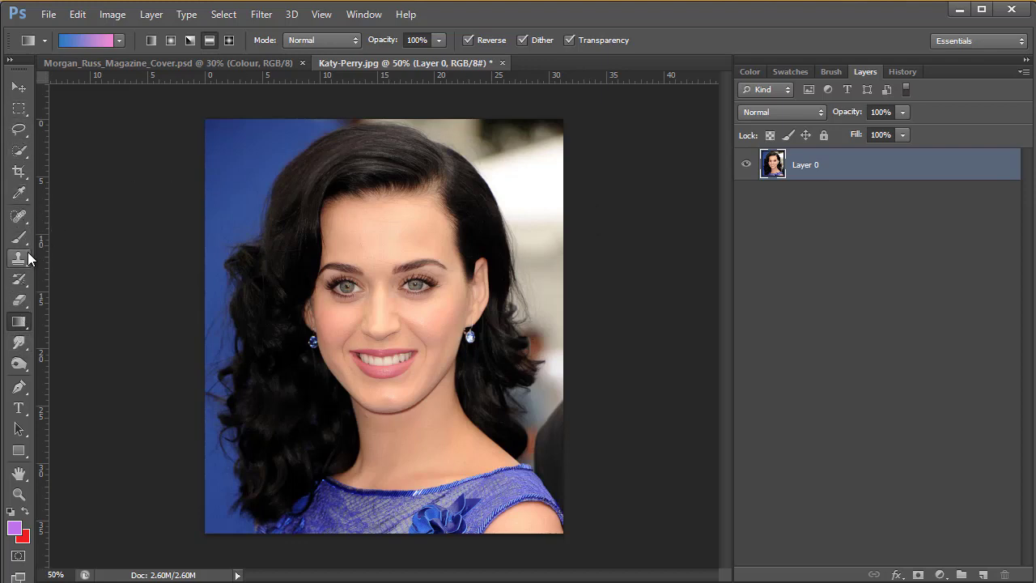
- Erase the light top-right corner background with an Eraser of about 90 px
left_click(20, 302)
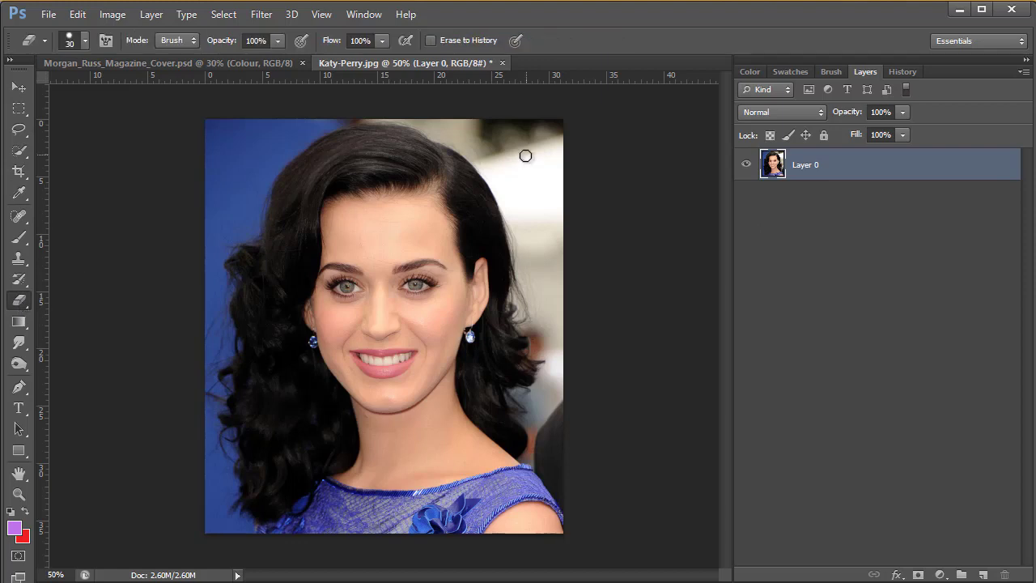
key("bracketright")
key("bracketright")
key("bracketright")
key("bracketright")
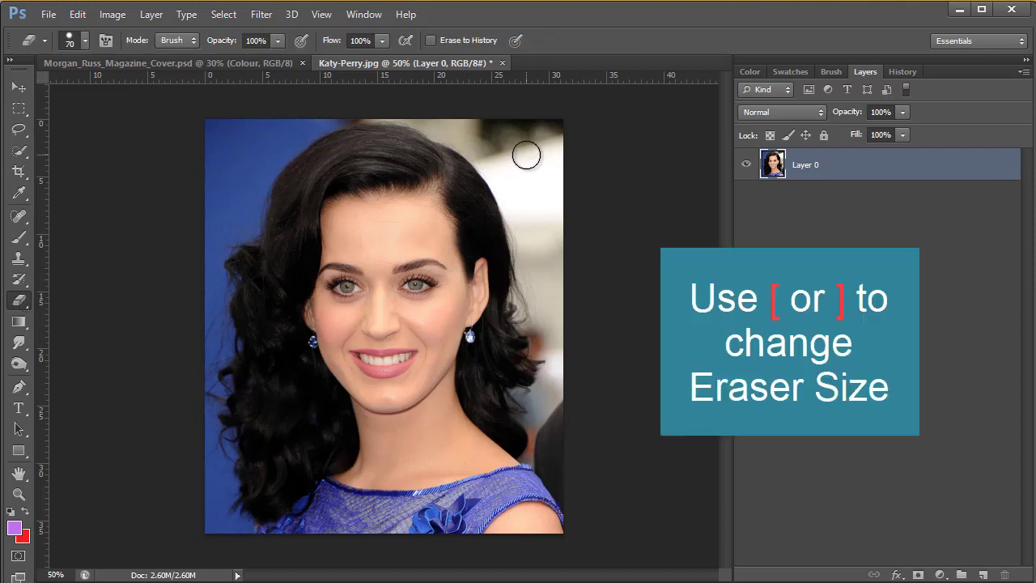
key("bracketright")
key("bracketleft")
key("bracketleft")
key("bracketright")
key("bracketright")
key("bracketright")
mouse_move(541, 155)
left_mouse_down()
mouse_move(541, 121)
mouse_move(606, 181)
mouse_move(513, 118)
mouse_move(601, 243)
left_mouse_up()
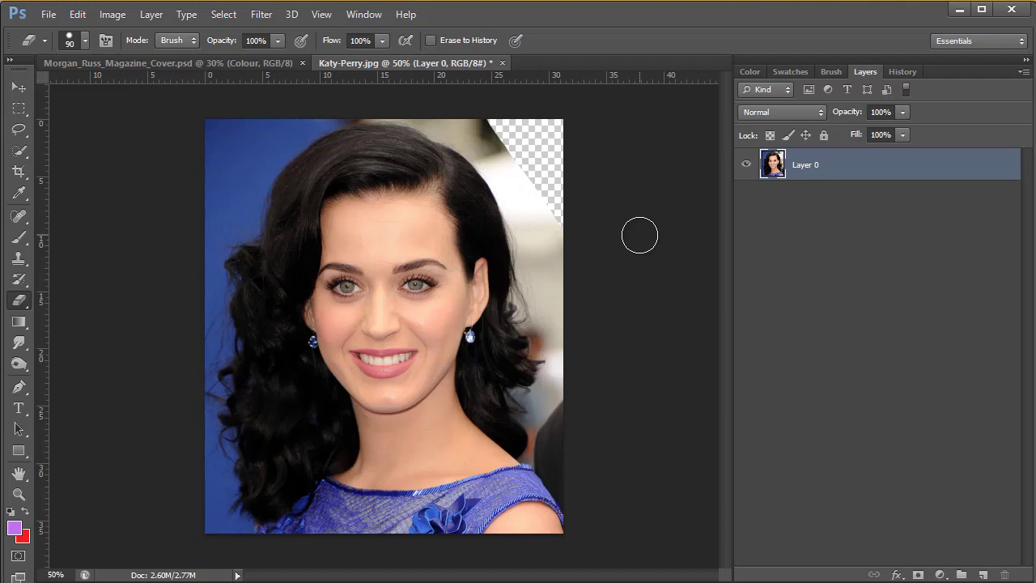
mouse_move(504, 143)
left_mouse_down()
mouse_move(485, 118)
mouse_move(576, 236)
left_mouse_up()
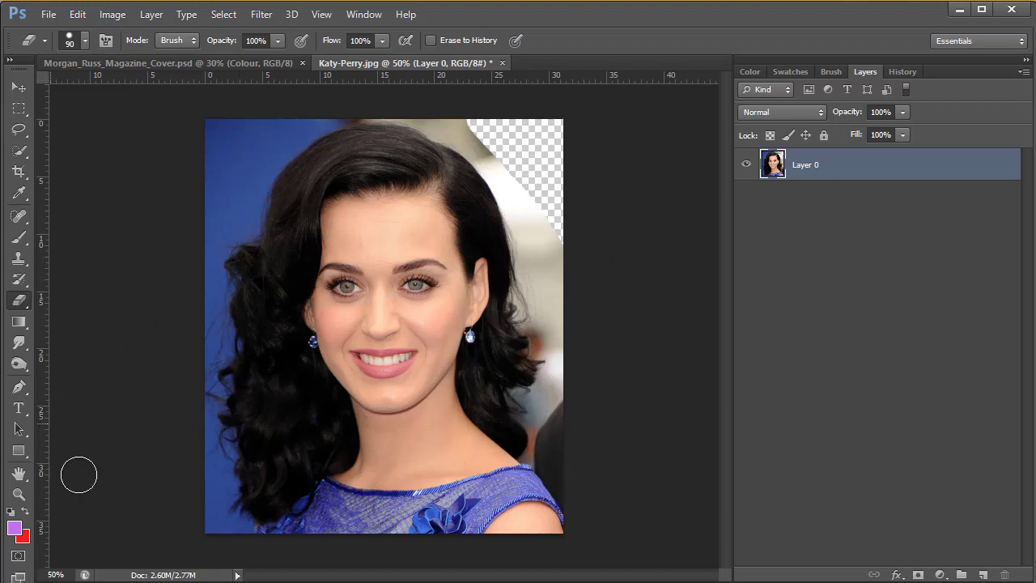
- Zoom in on the eyes with the Zoom tool, then Alt-zoom back out
left_click(18, 496)
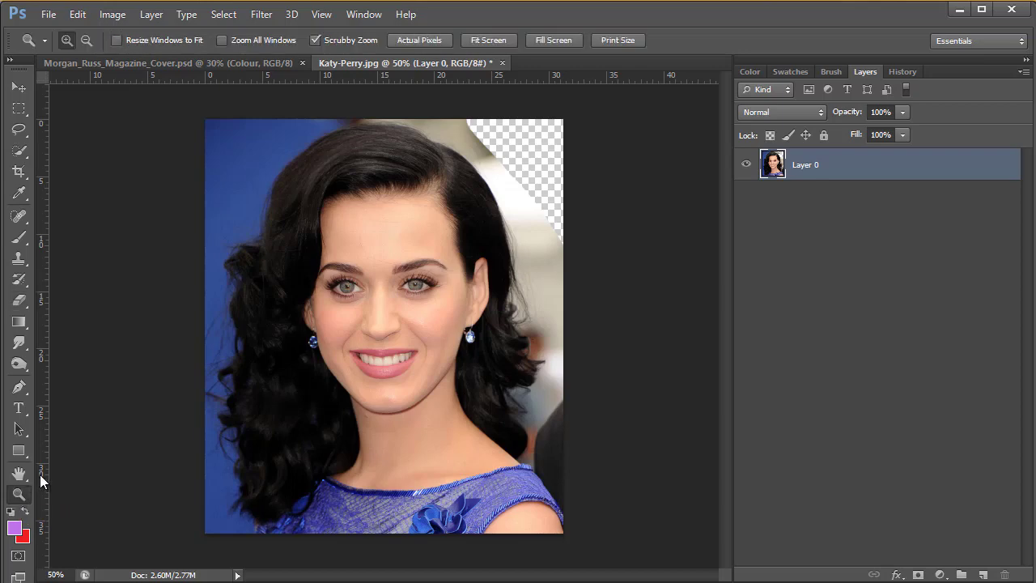
left_click(335, 286)
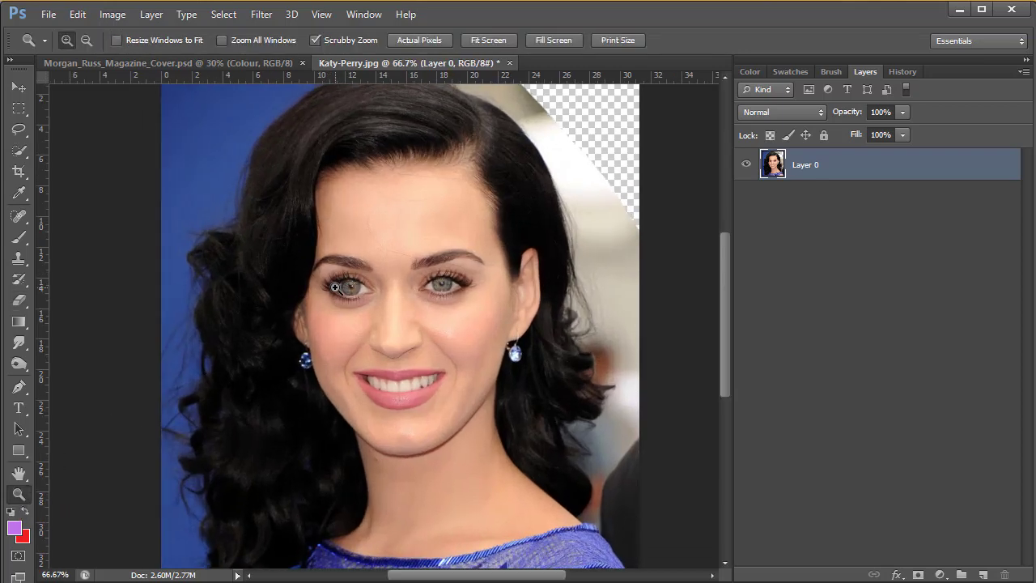
left_click(334, 287)
left_click(334, 287)
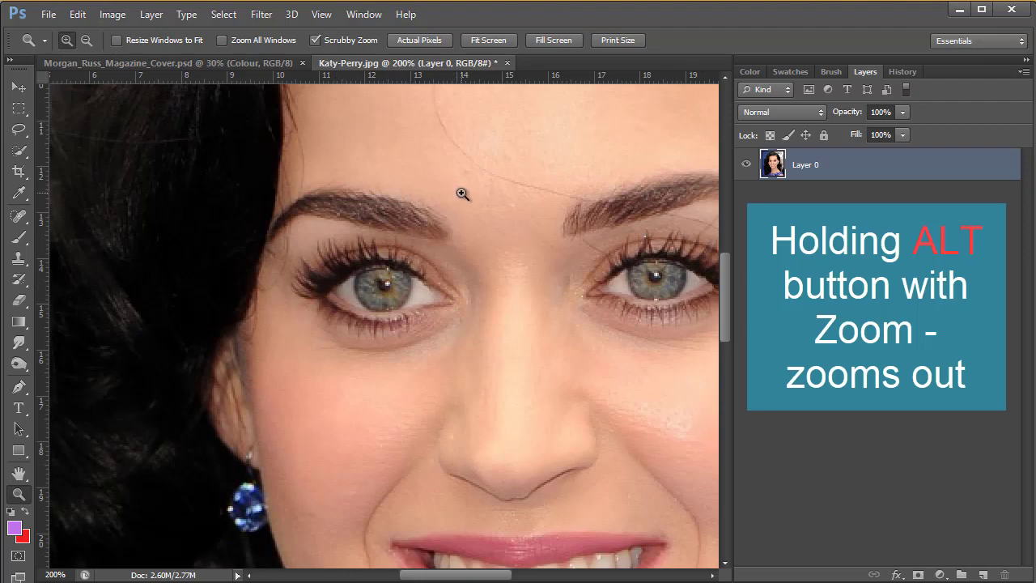
key("alt")
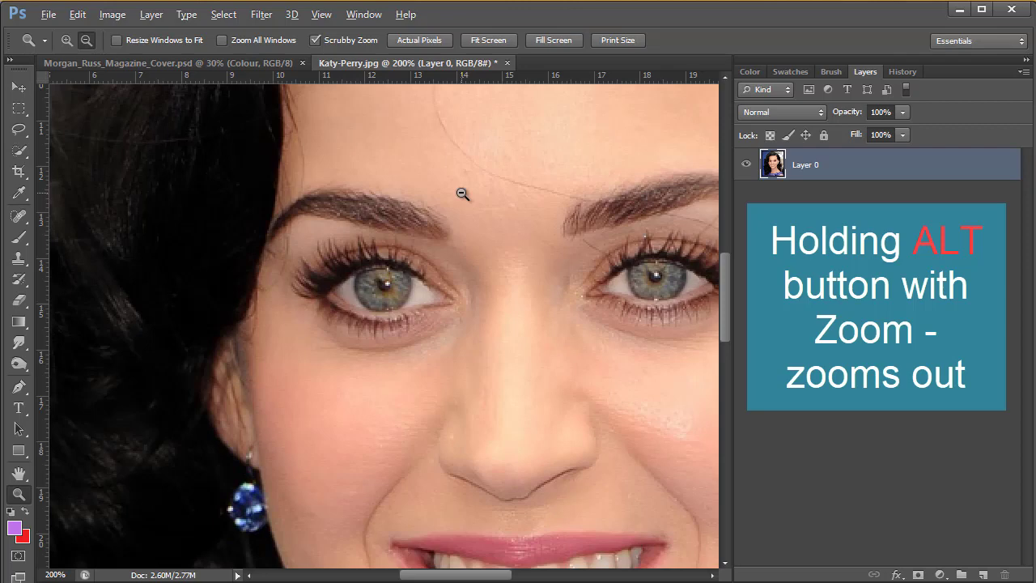
key("alt")
left_click(462, 195, "alt")
left_click(462, 194, "alt")
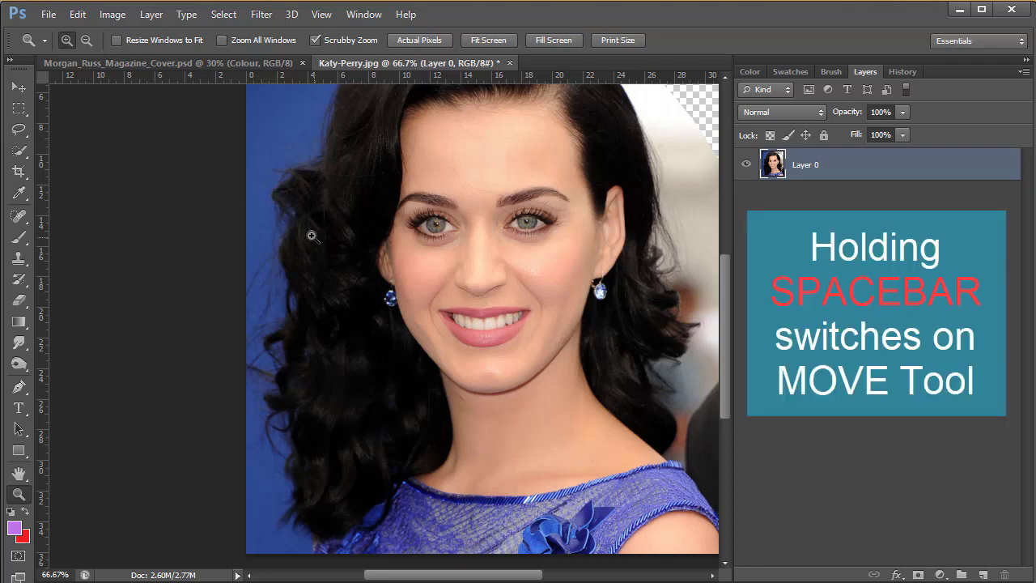
- Pan to the top left and zoom in on the hair edge against the blue background
left_click_drag(296, 203, 318, 374)
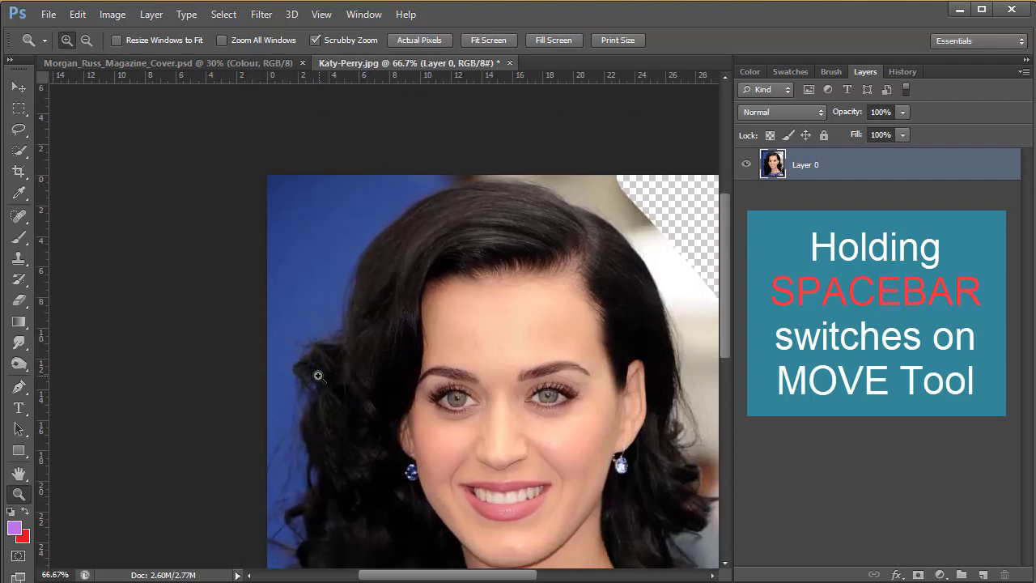
left_click(335, 238)
left_click(370, 243)
left_click(370, 236)
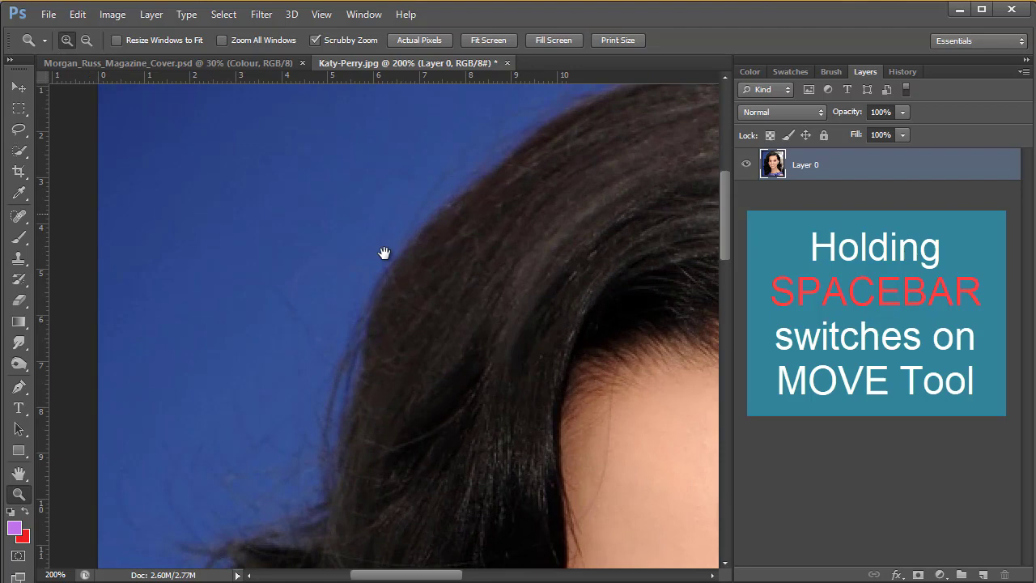
left_click_drag(384, 250, 354, 283)
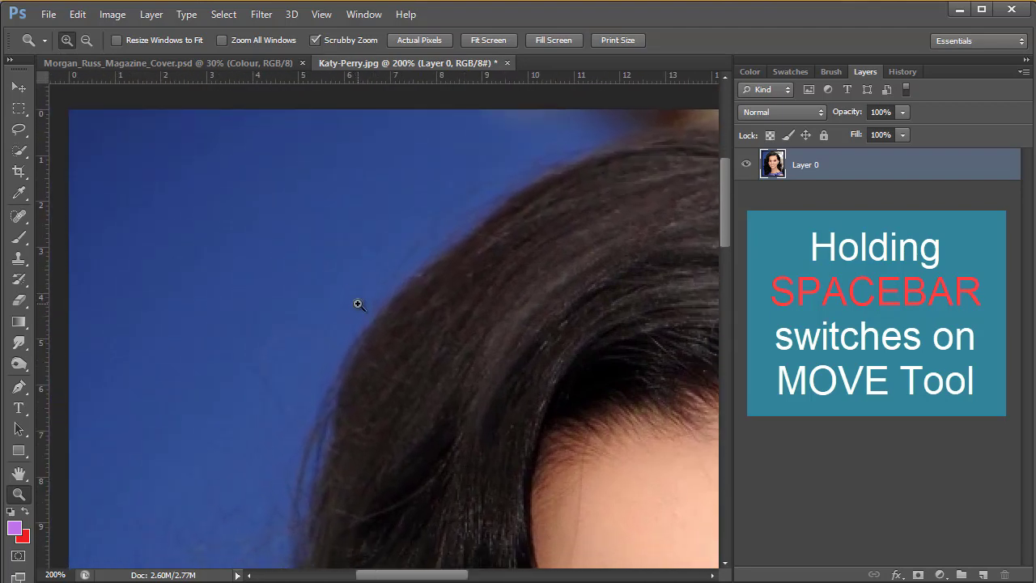
left_click(356, 303, "alt")
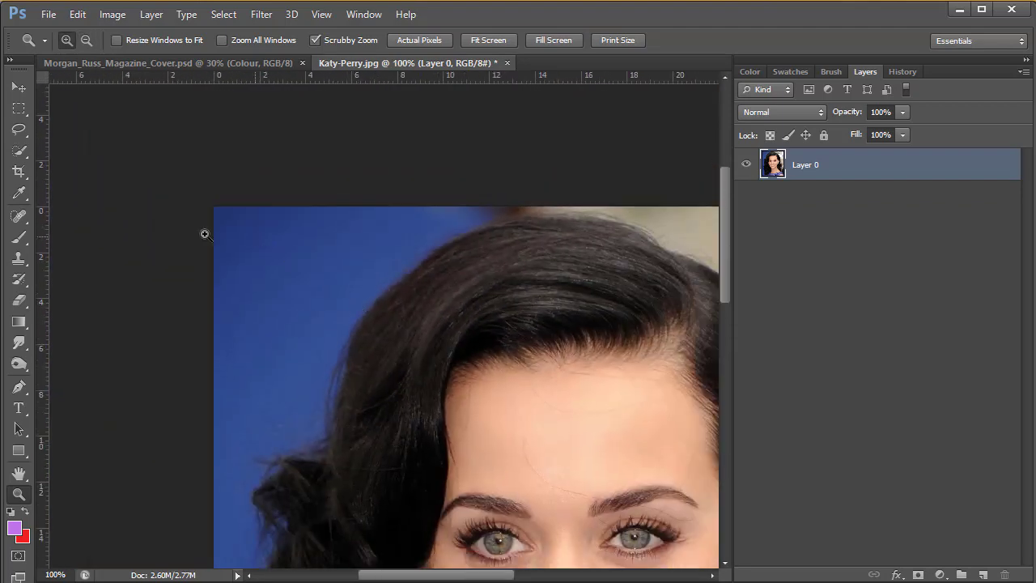
- Quick-select the blue background above the hair and delete it
left_click(21, 152)
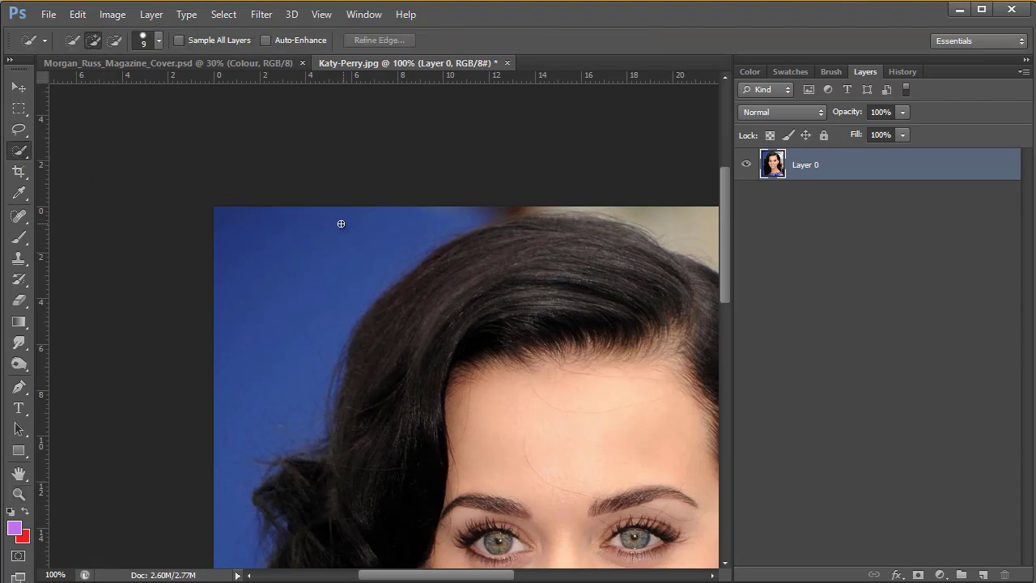
mouse_move(336, 224)
left_mouse_down()
mouse_move(270, 287)
mouse_move(299, 335)
mouse_move(276, 405)
left_mouse_up()
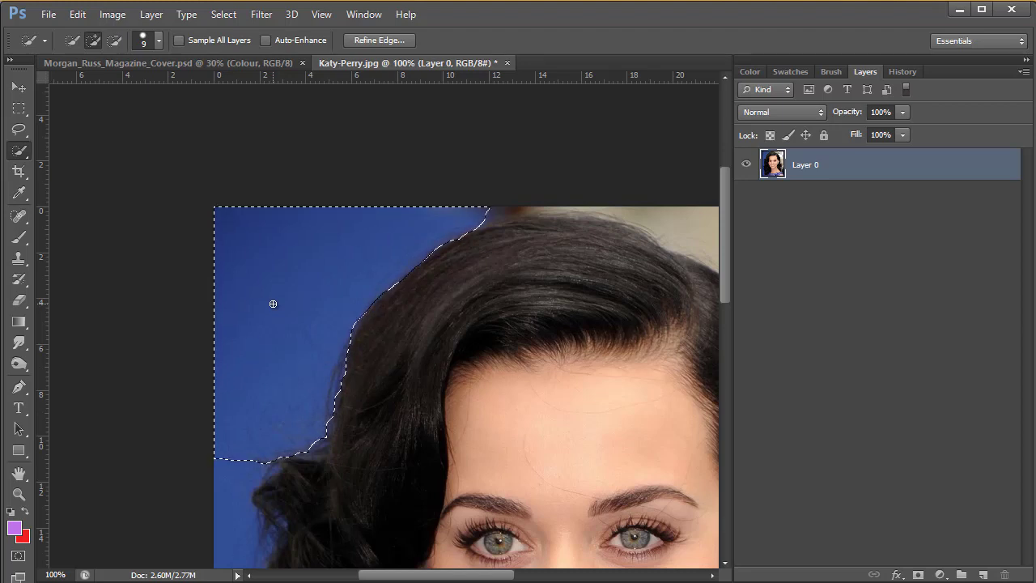
key("Delete")
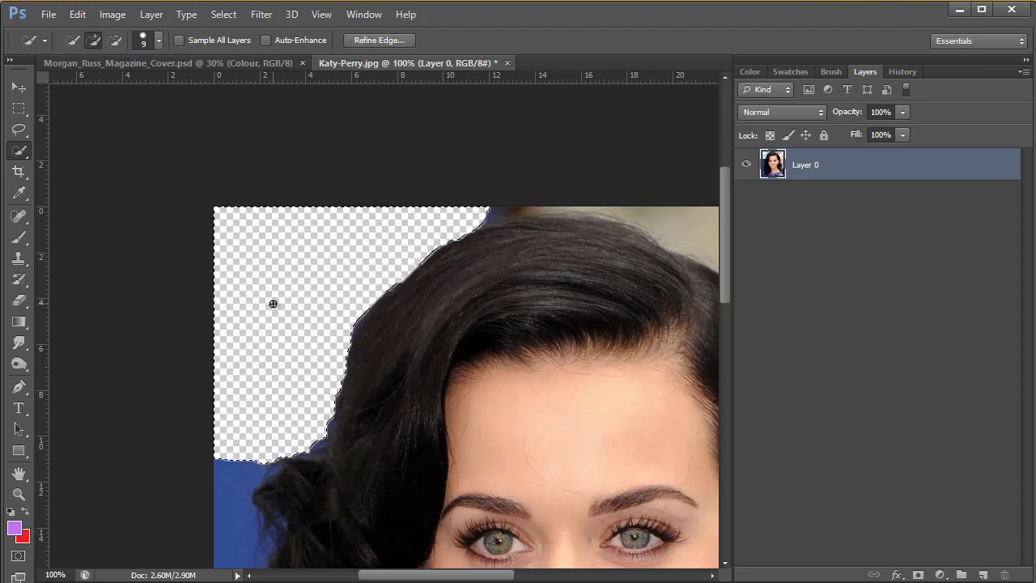
- Quick-select and delete the blue background left of the hair, then deselect
mouse_move(409, 357)
left_mouse_down()
mouse_move(462, 216)
mouse_move(519, 119)
left_mouse_up()
mouse_move(342, 280)
left_mouse_down()
mouse_move(361, 343)
mouse_move(366, 425)
mouse_move(358, 412)
left_mouse_up()
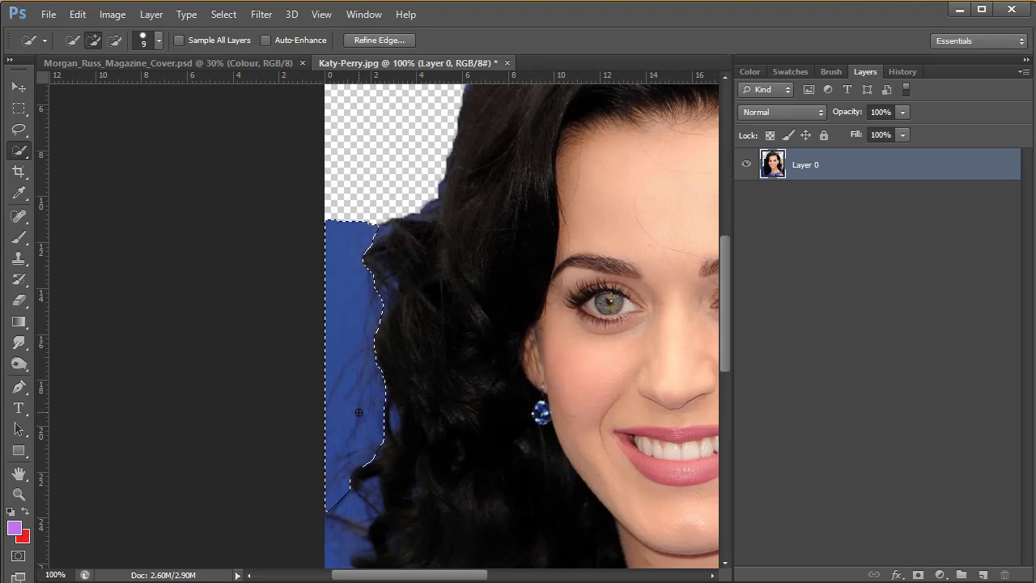
key("Delete")
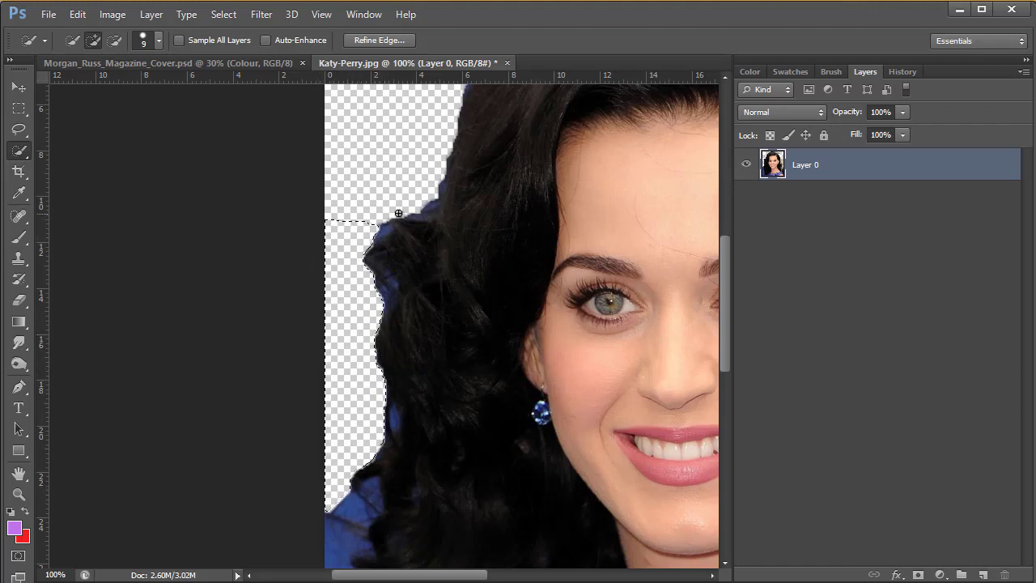
key("ctrl+d")
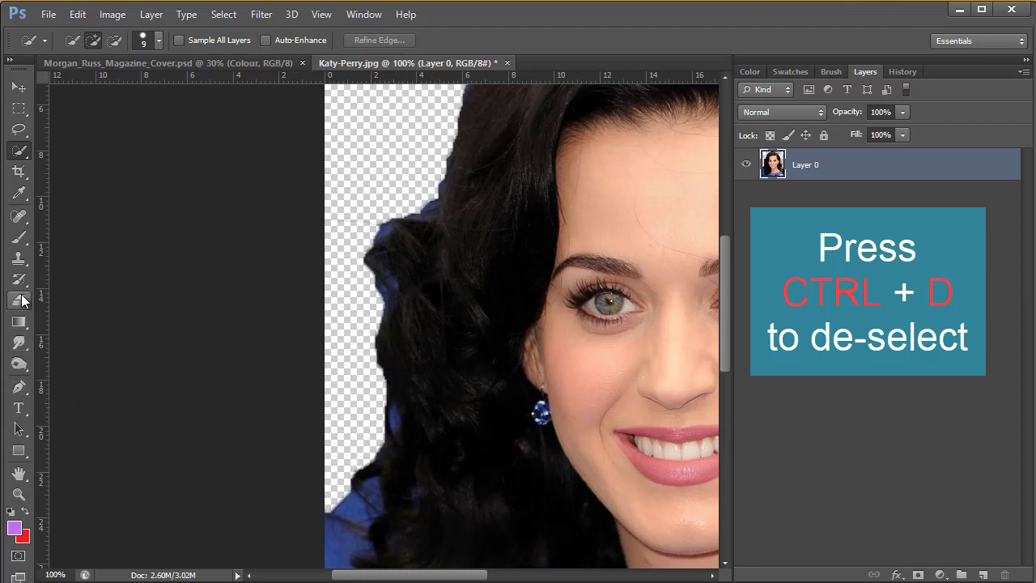
left_click(19, 494)
- Zoom to about 600% and centre the view on the stray blue highlight
left_click(395, 416)
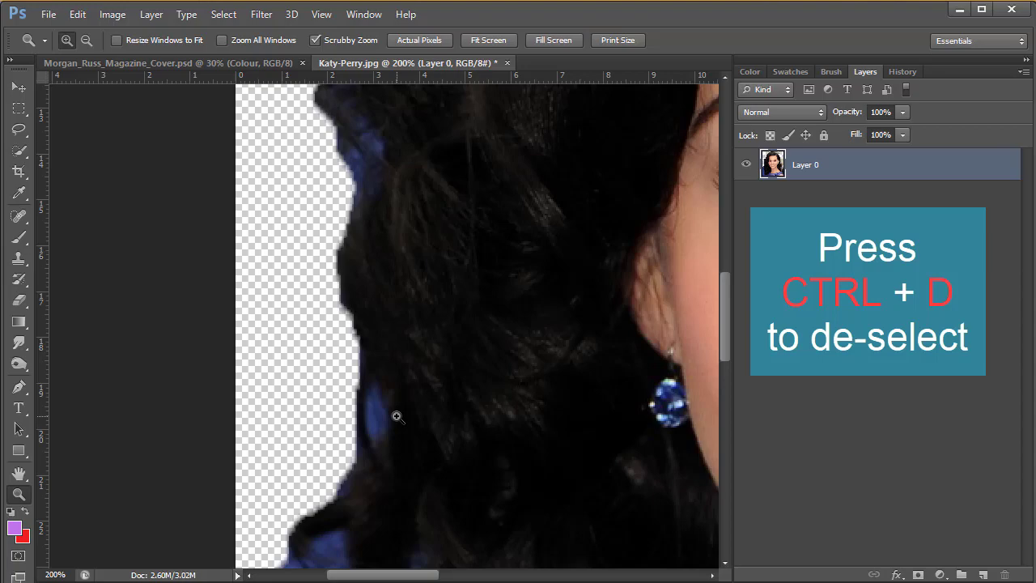
left_click(393, 415)
left_click(370, 411)
left_click(370, 411)
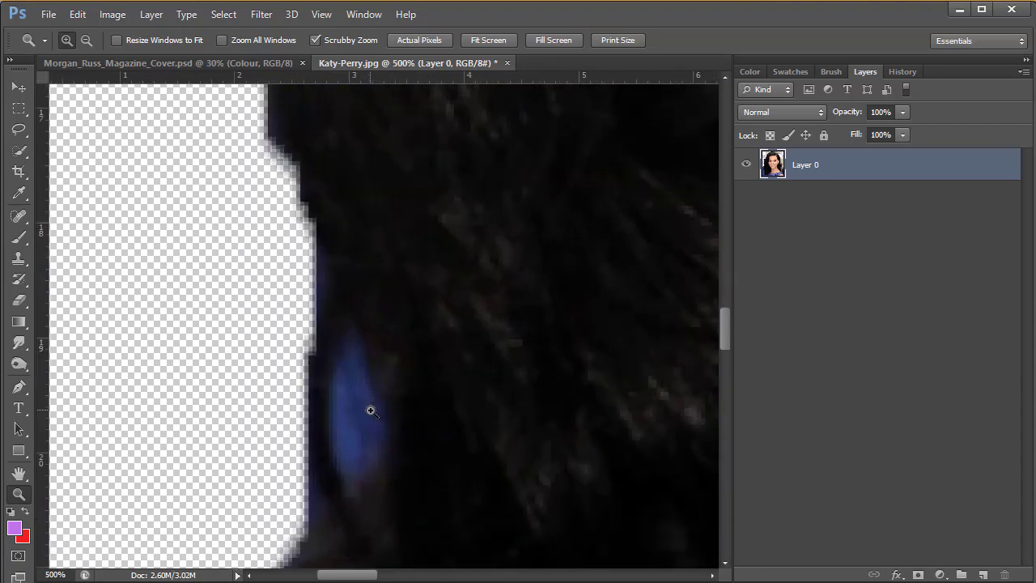
left_click(370, 412)
left_click_drag(391, 400, 428, 248)
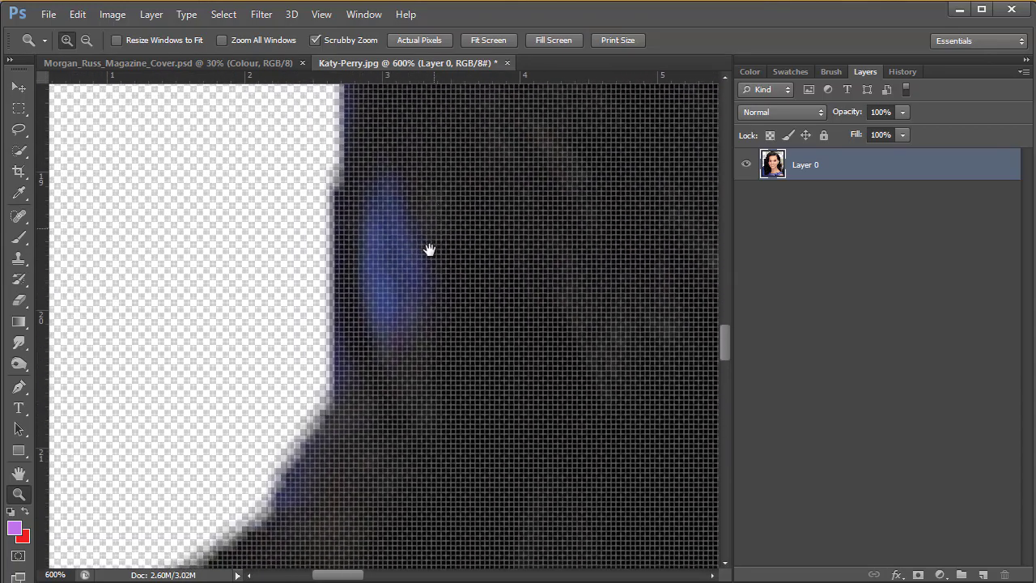
- Erase the highlight's centre with the Eraser shrunk to 8 px
left_click(20, 301)
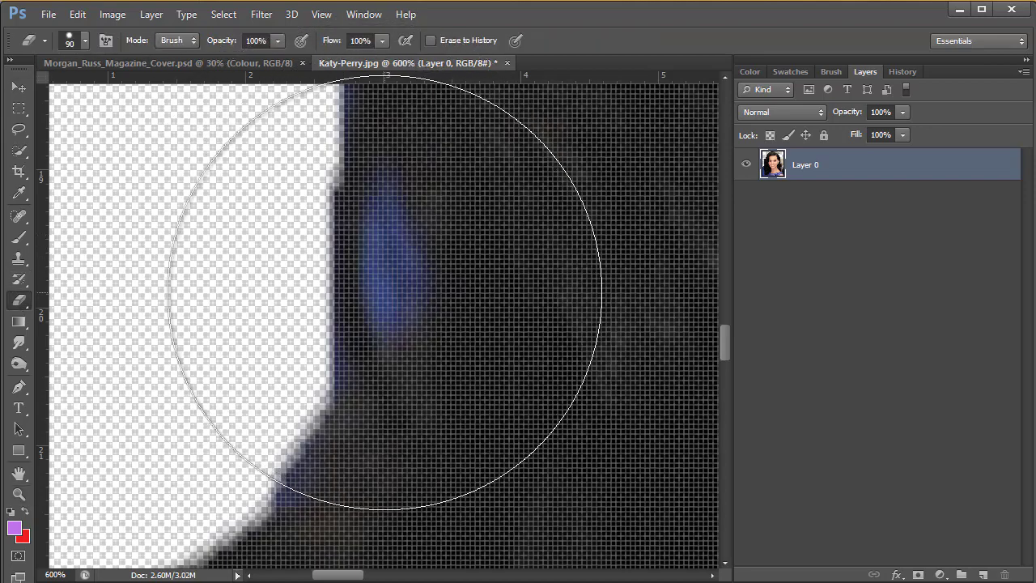
key("bracketleft")
key("bracketleft")
key("bracketleft")
key("bracketleft")
key("bracketleft")
key("bracketleft")
key("bracketleft")
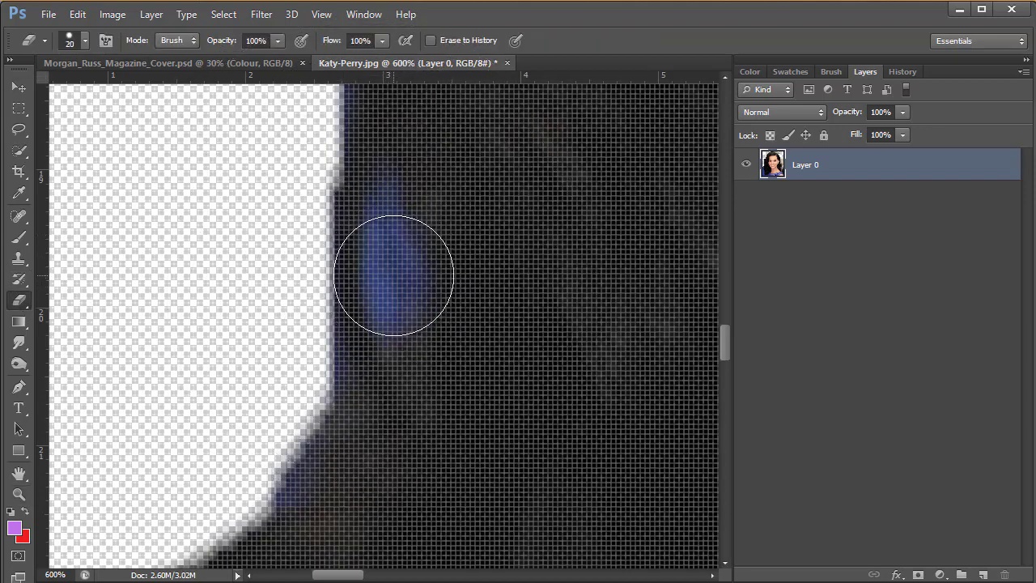
key("bracketleft")
key("bracketleft")
key("bracketleft")
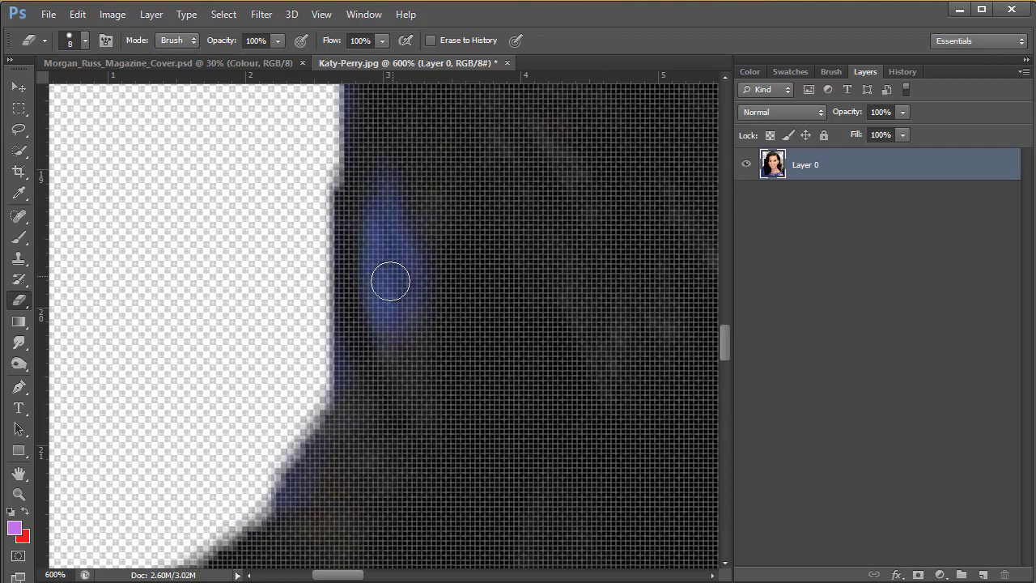
left_click_drag(390, 281, 401, 287)
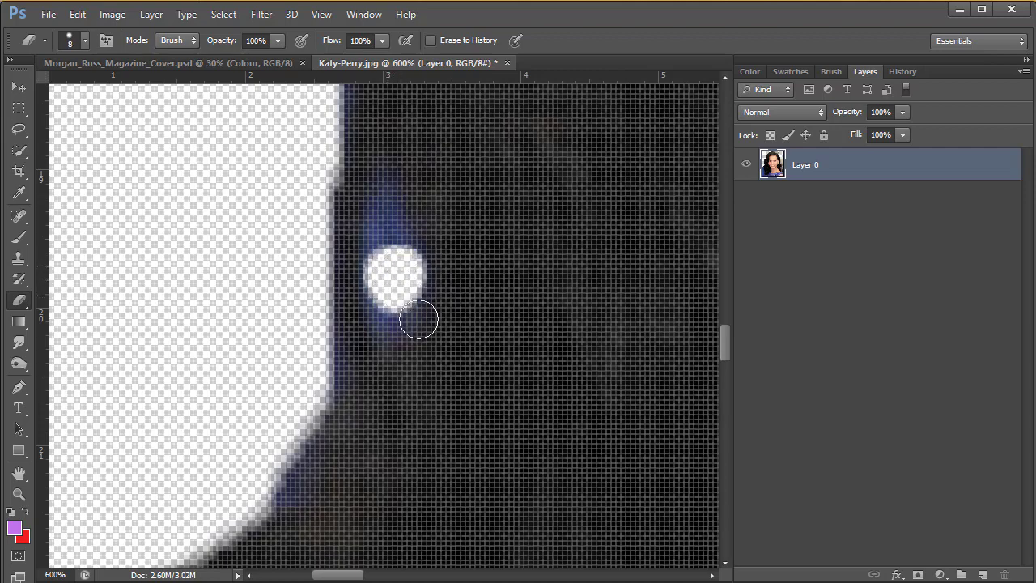
- Lasso the remaining blue glow in the hair, delete it, and deselect
left_click(20, 130)
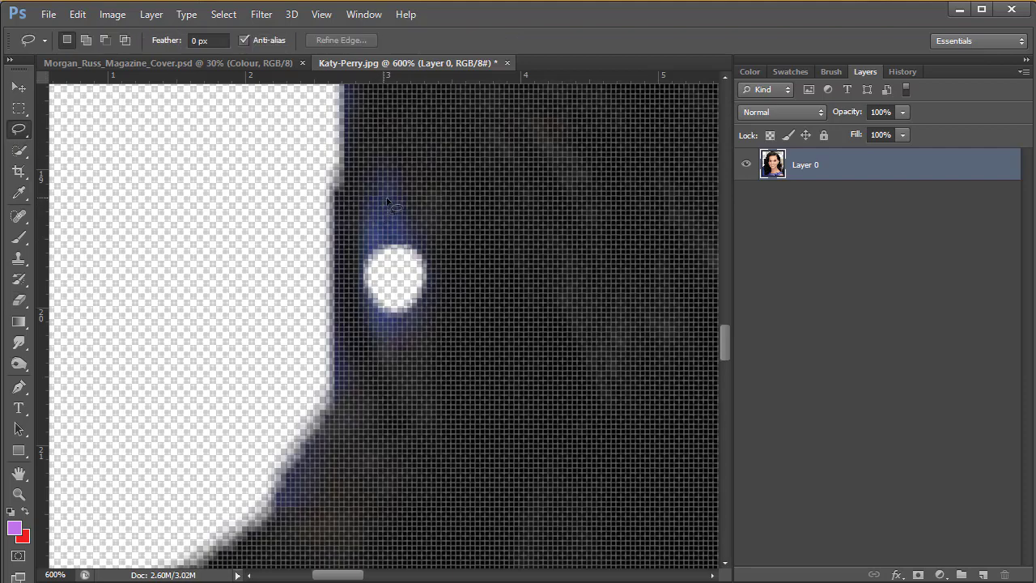
mouse_move(397, 188)
left_mouse_down()
mouse_move(429, 285)
mouse_move(408, 322)
mouse_move(381, 336)
mouse_move(361, 289)
mouse_move(359, 238)
mouse_move(363, 211)
mouse_move(396, 187)
left_mouse_up()
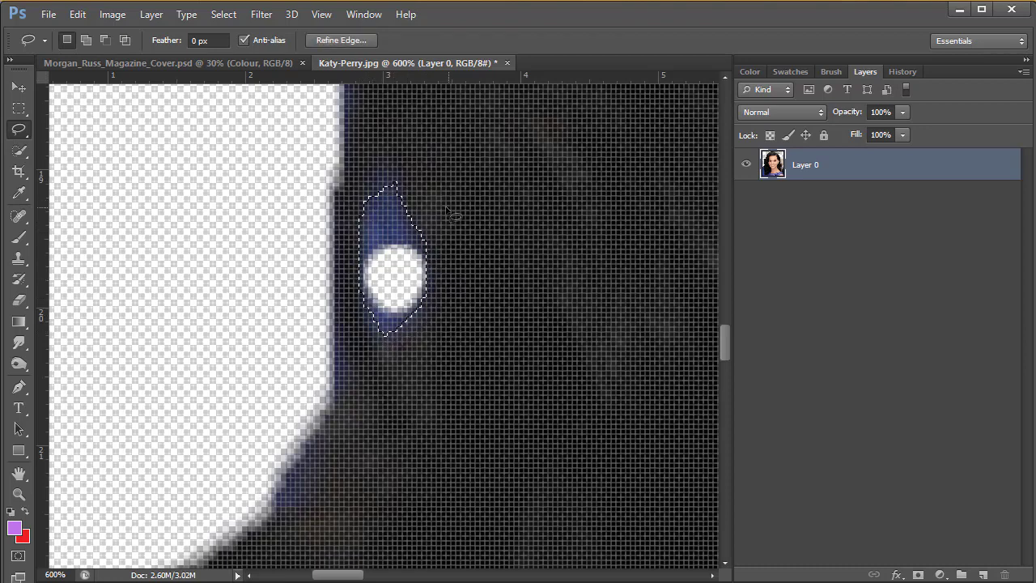
key("Delete")
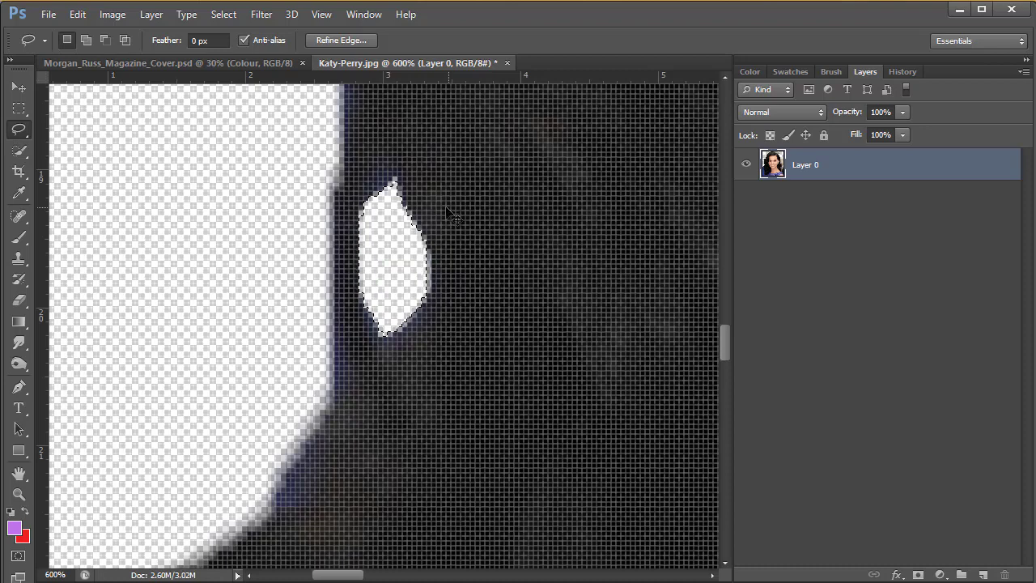
key("ctrl+d")
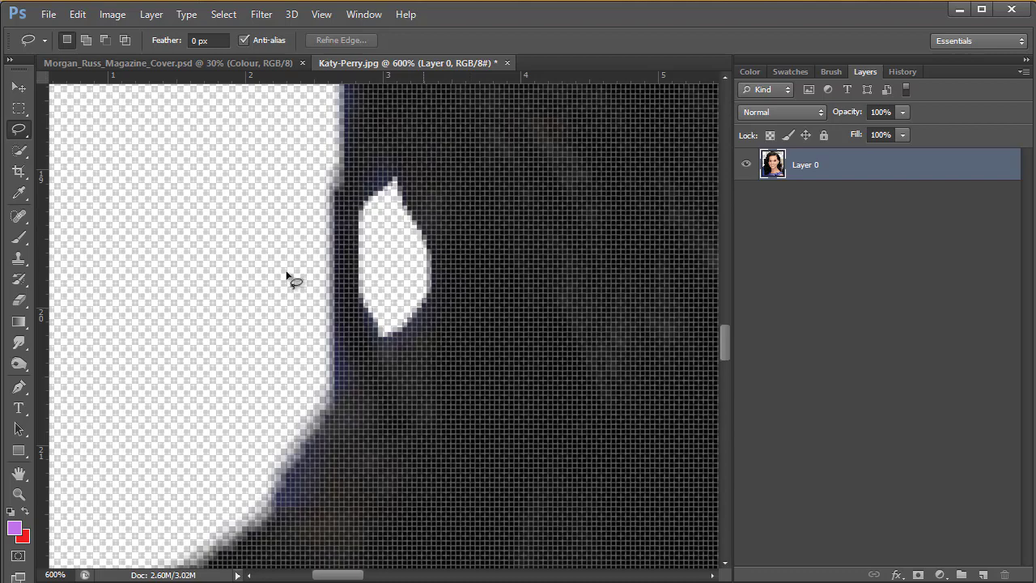
- Return to 100% view and pan to bring the whole face into view
double_click(19, 494)
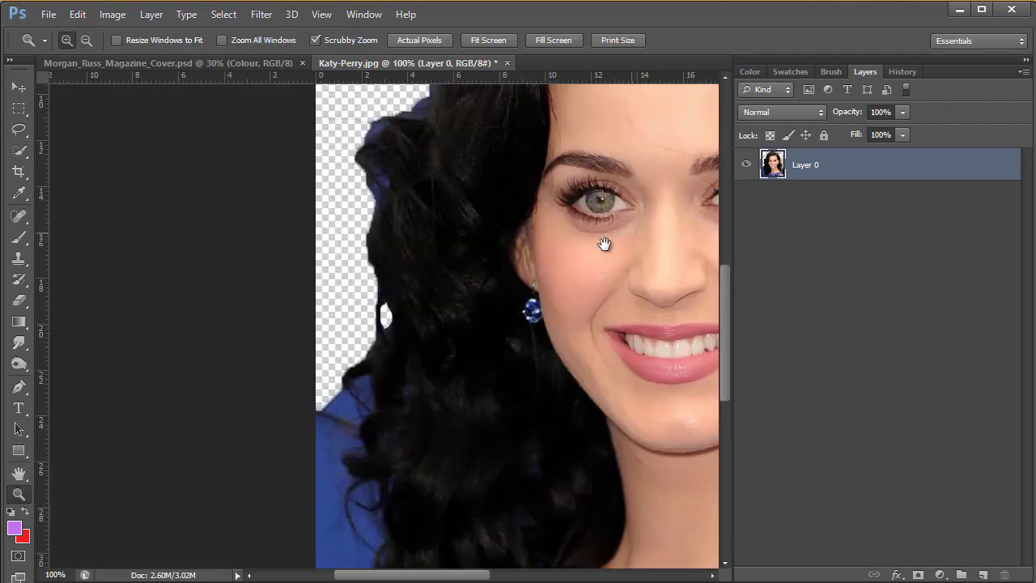
left_click_drag(601, 240, 338, 493)
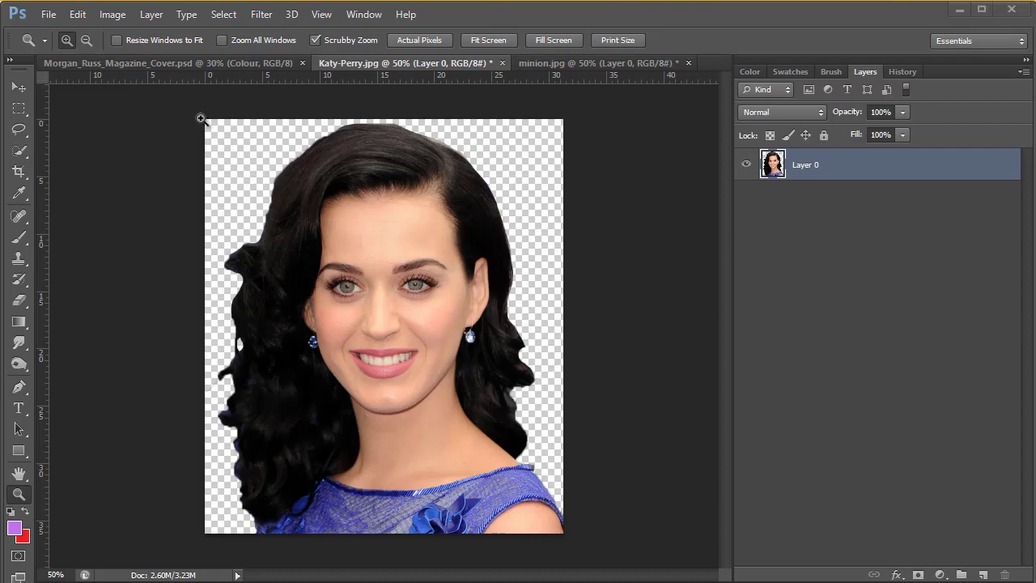
- Save the cut-out as Katy-Perry.psd in Photoshop (*.PSD) format in the Photoshop folder
left_click(46, 13)
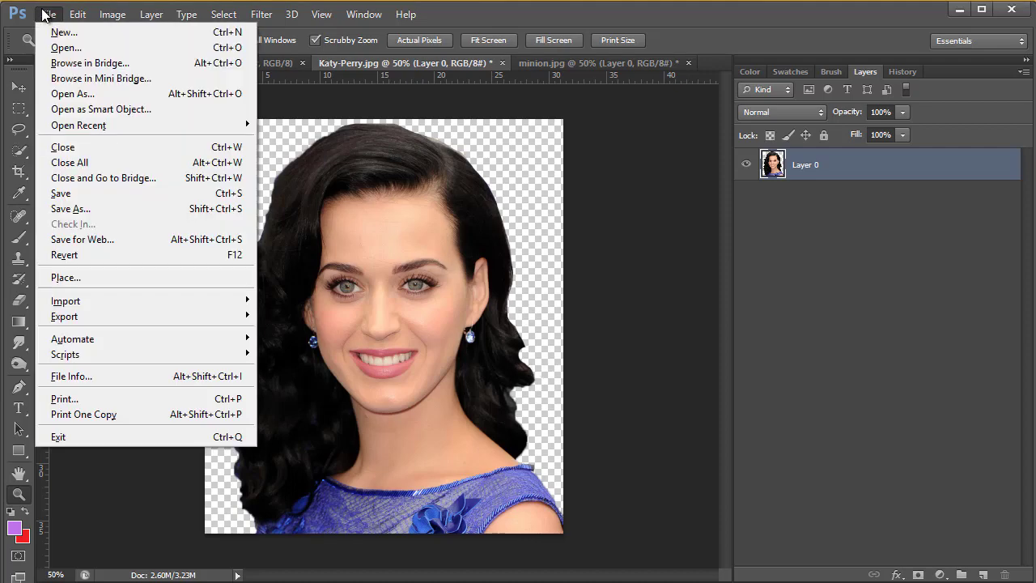
left_click(78, 209)
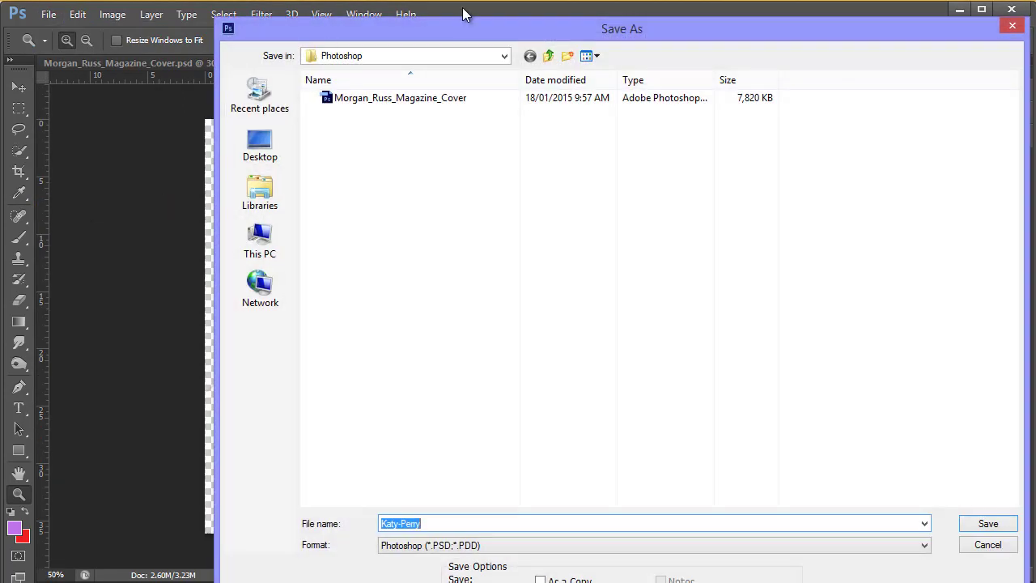
left_click_drag(468, 28, 378, 17)
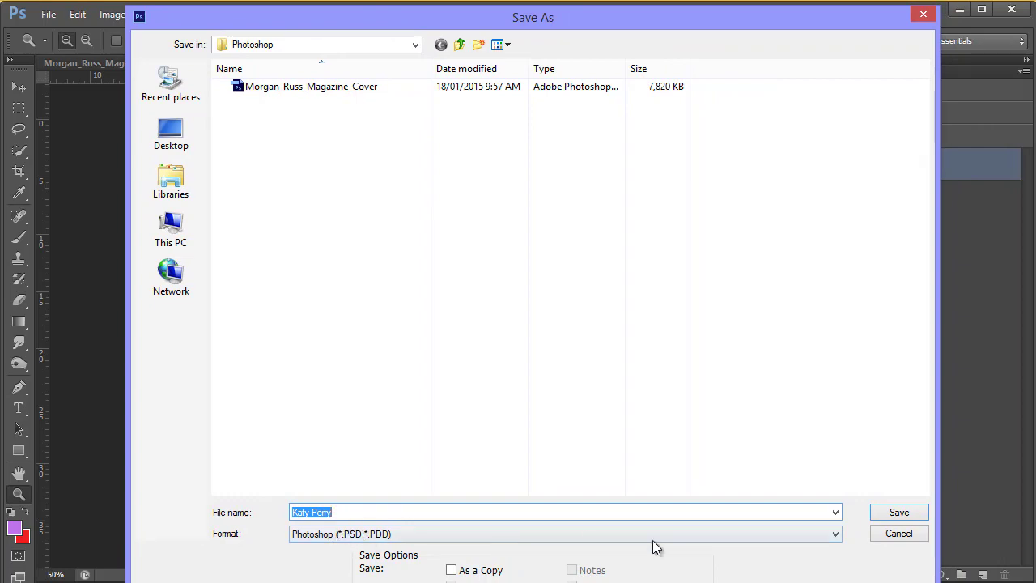
left_click(897, 513)
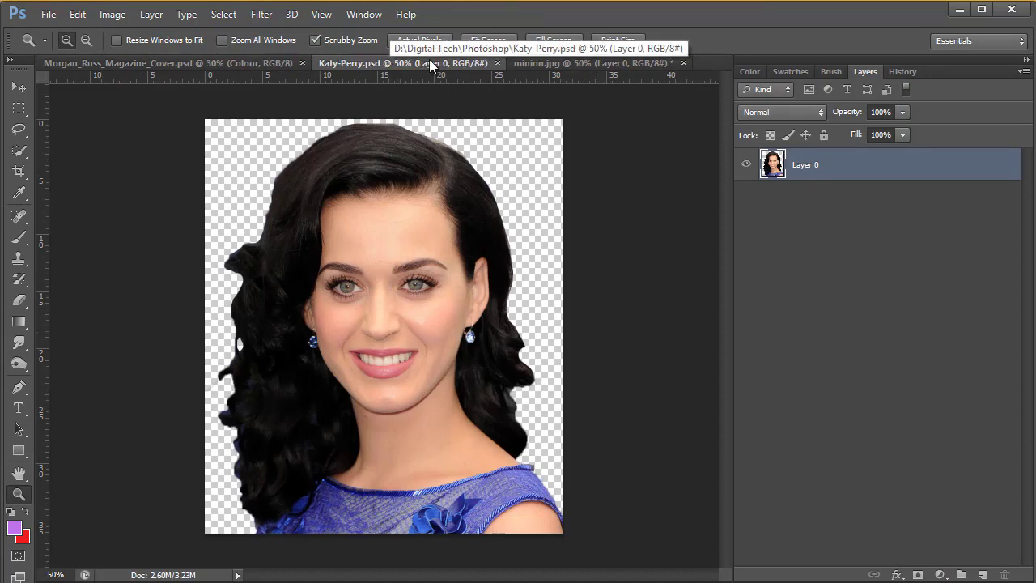
- Crop minion.jpg by pulling the top, bottom, left and right edges in around the minion
left_click(556, 64)
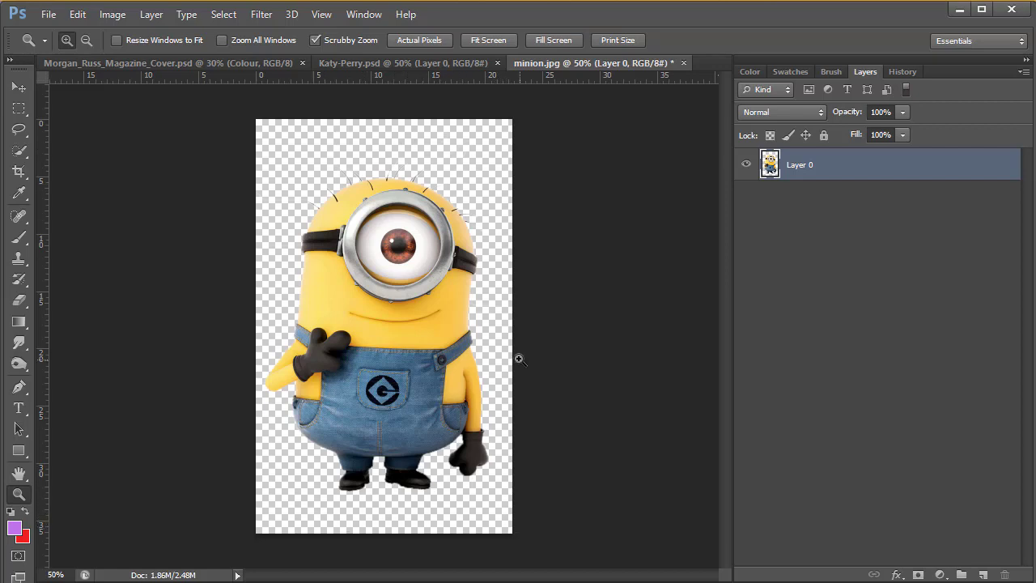
left_click(19, 172)
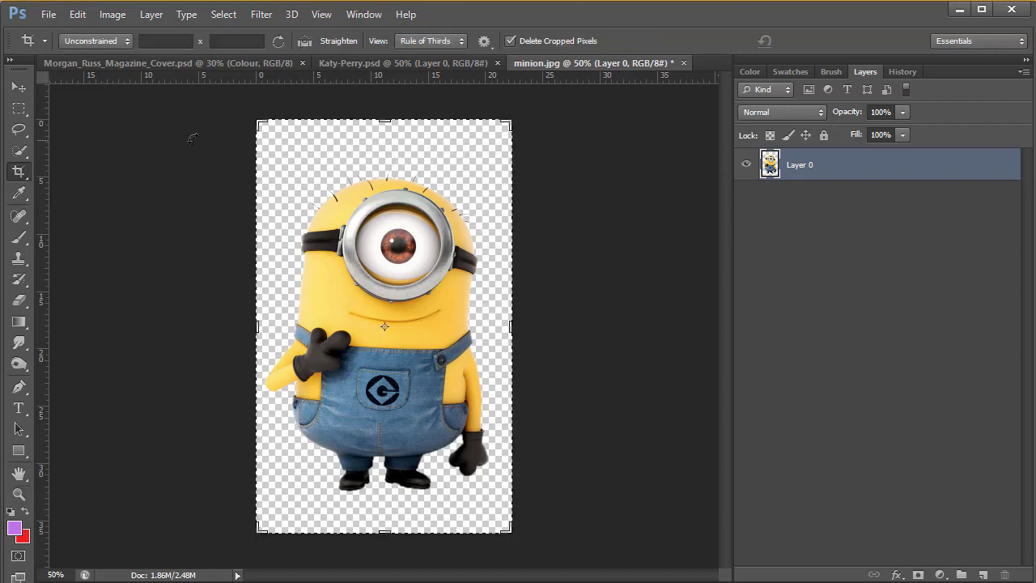
left_click_drag(385, 122, 386, 144)
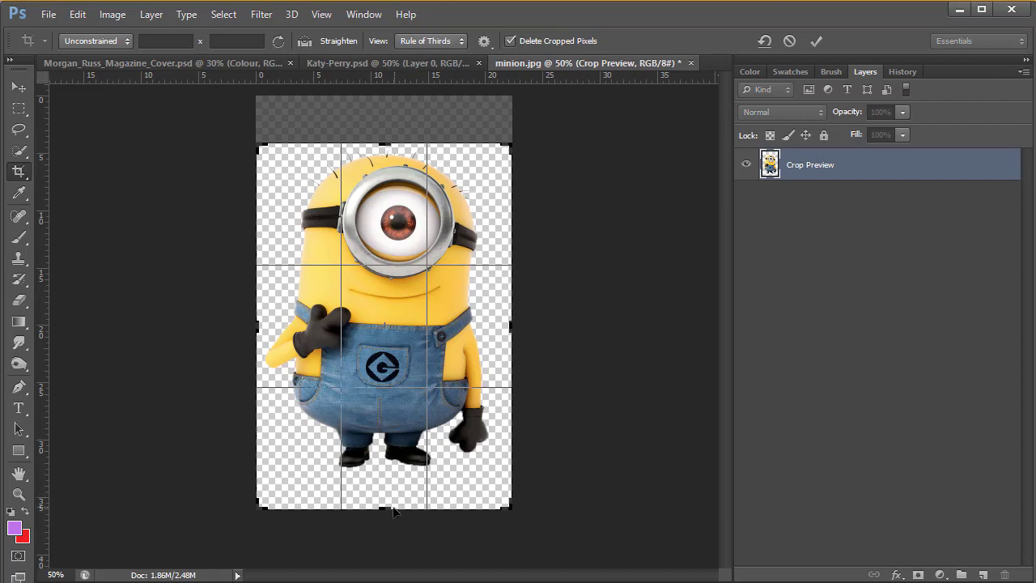
left_click_drag(395, 510, 389, 489)
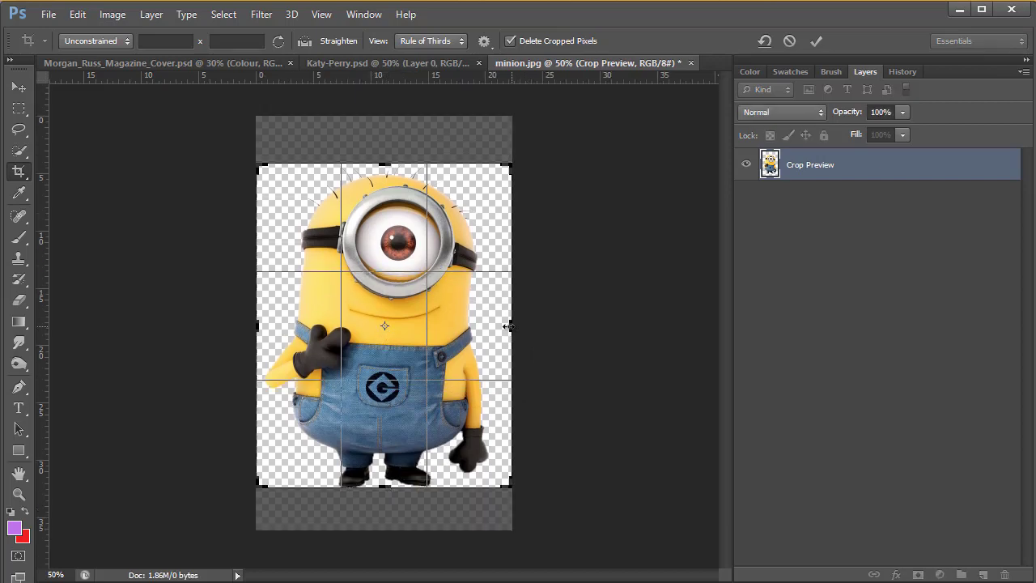
left_click_drag(509, 326, 503, 326)
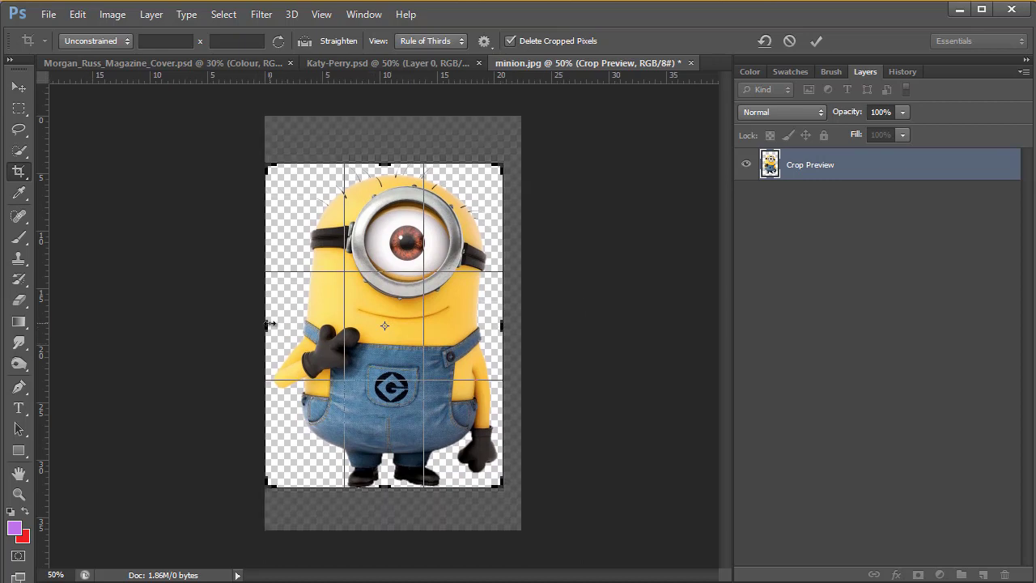
left_click_drag(269, 324, 275, 325)
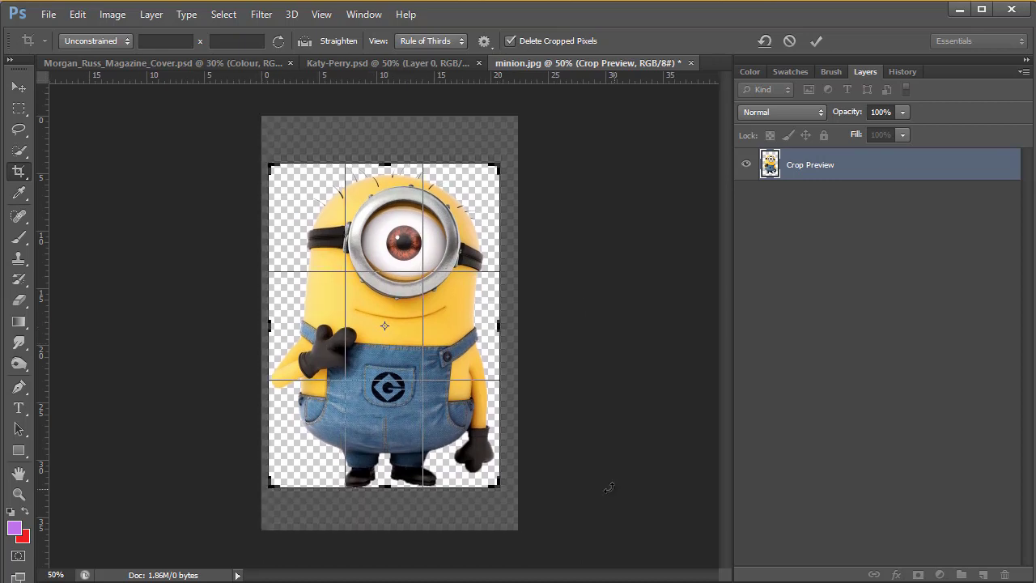
left_click(816, 41)
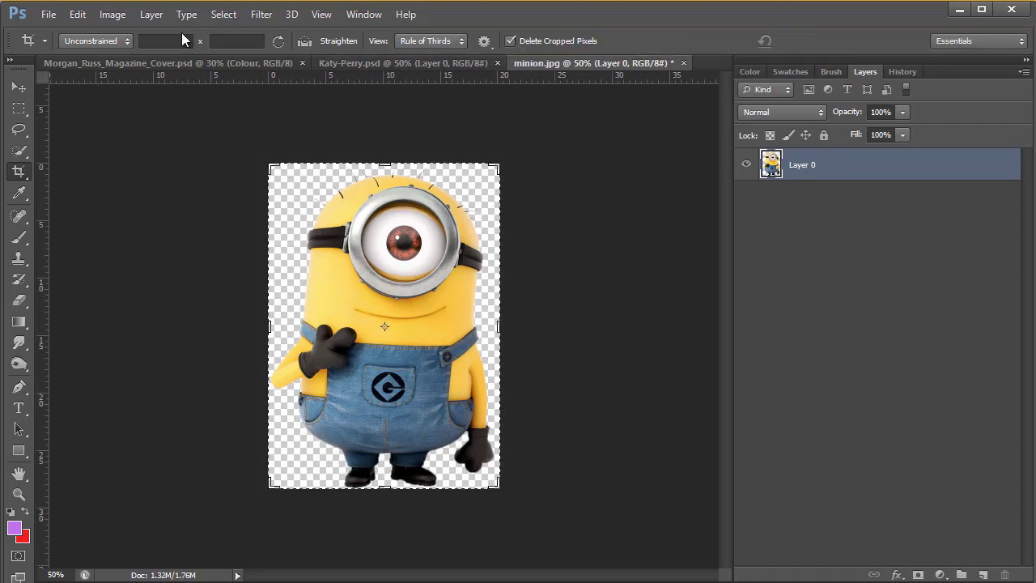
- Save the cropped minion image as minion.psd in the Photoshop folder via Save As
left_click(47, 15)
left_click(71, 208)
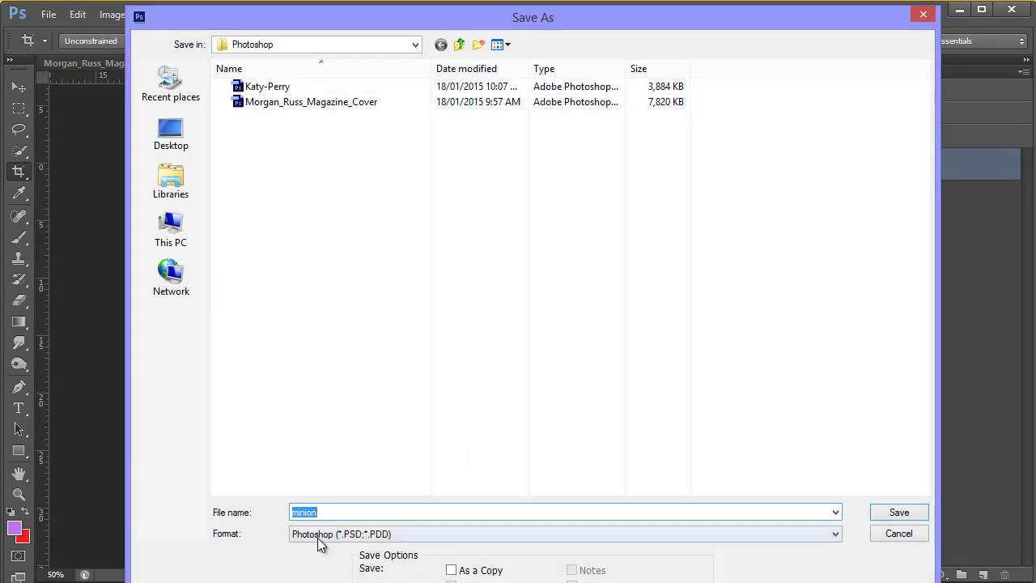
left_click(893, 515)
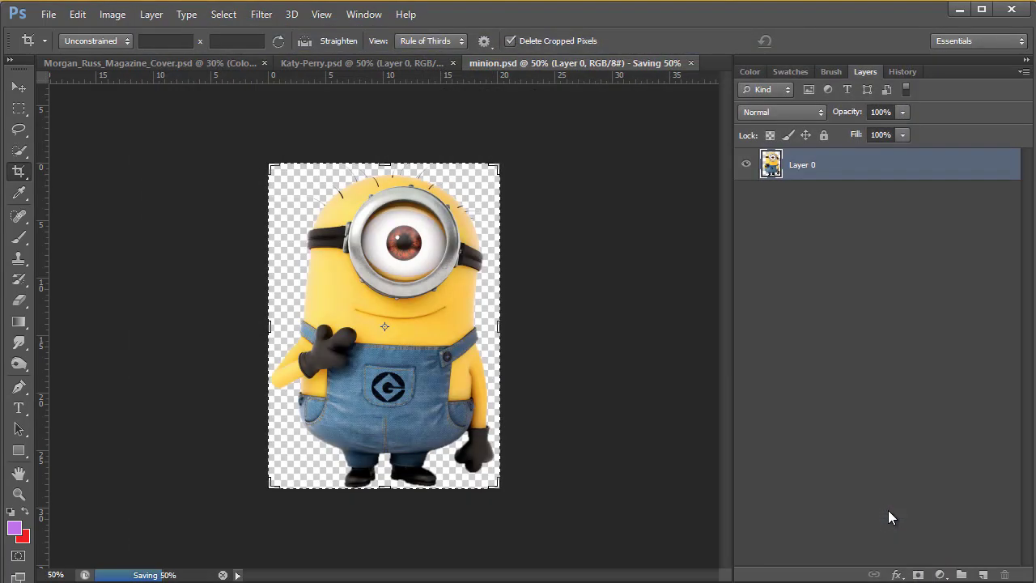